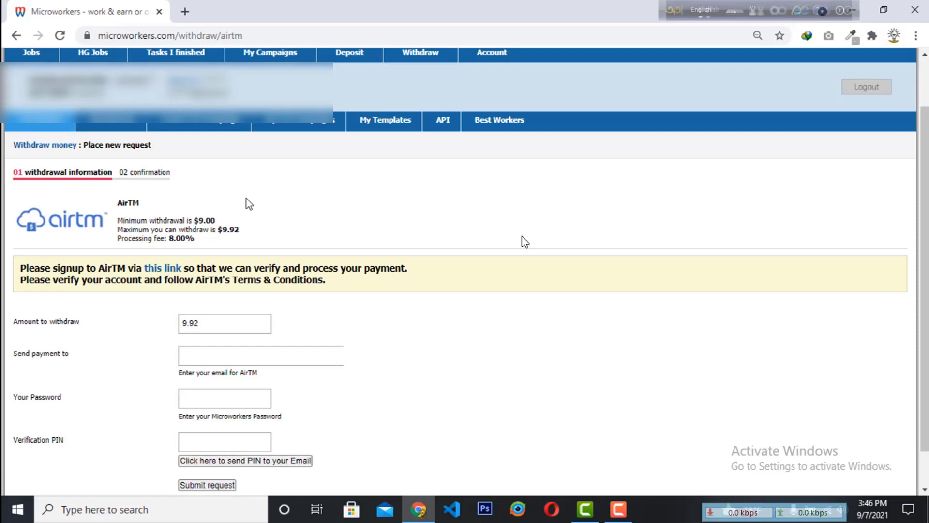
Follow the yellow notice's link from the Withdraw > AirTM page to Airtm's sign-up page.
click(158, 271)
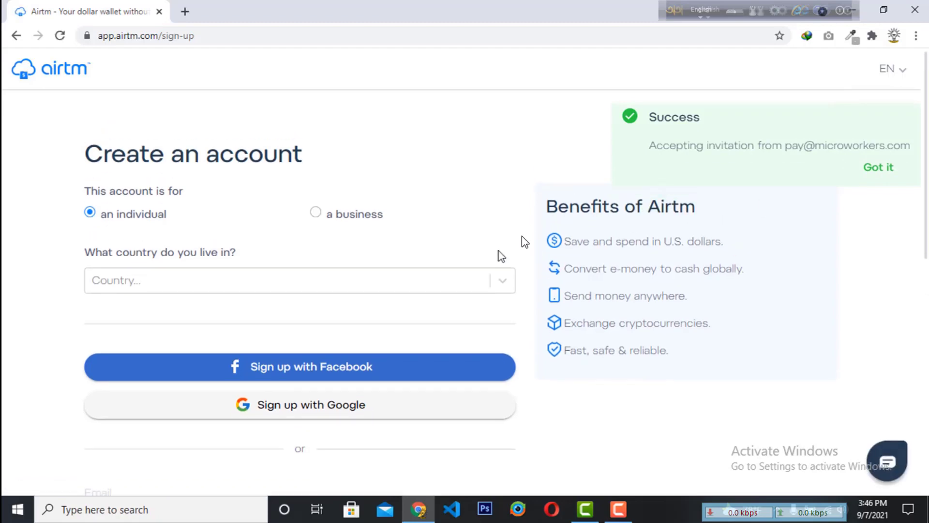
Choose Bangladesh as the country of residence for the individual account.
click(504, 279)
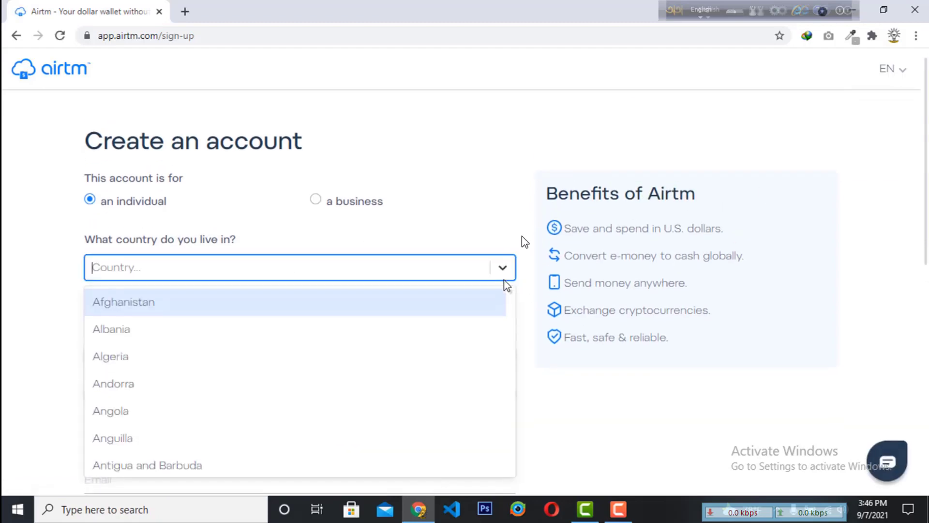
drag(512, 293, 512, 300)
click(155, 464)
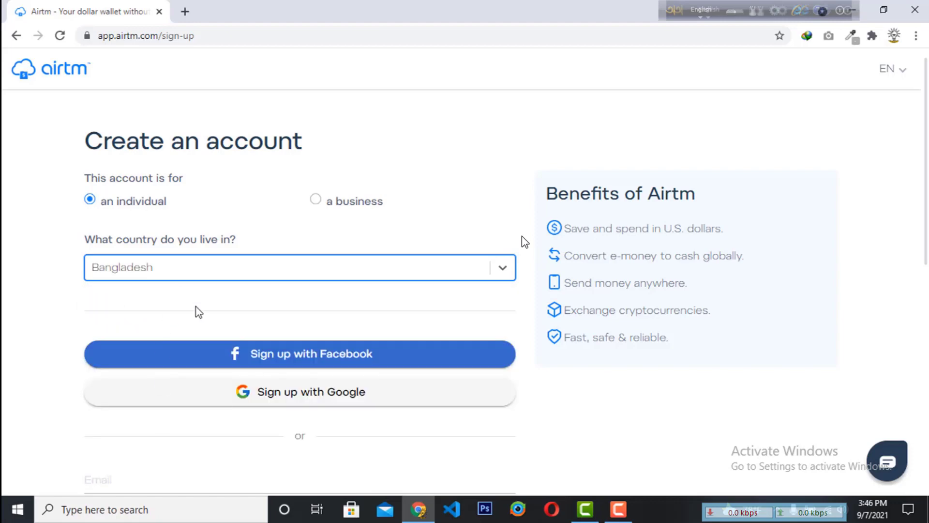
scroll(526, 242, down, 3)
scroll(525, 242, up, 3)
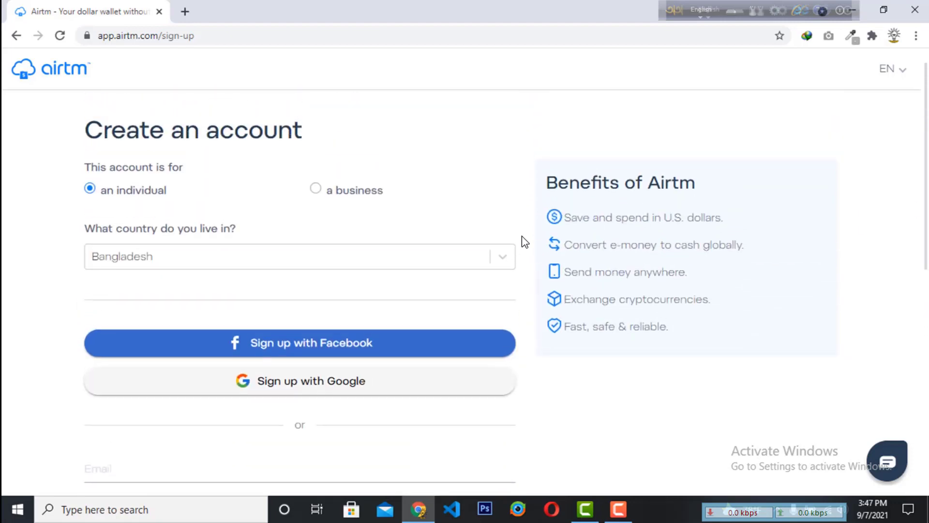
scroll(525, 243, down, 1)
scroll(525, 242, down, 2)
Enter the e-mail address, correcting its digits, and set the account password.
click(193, 320)
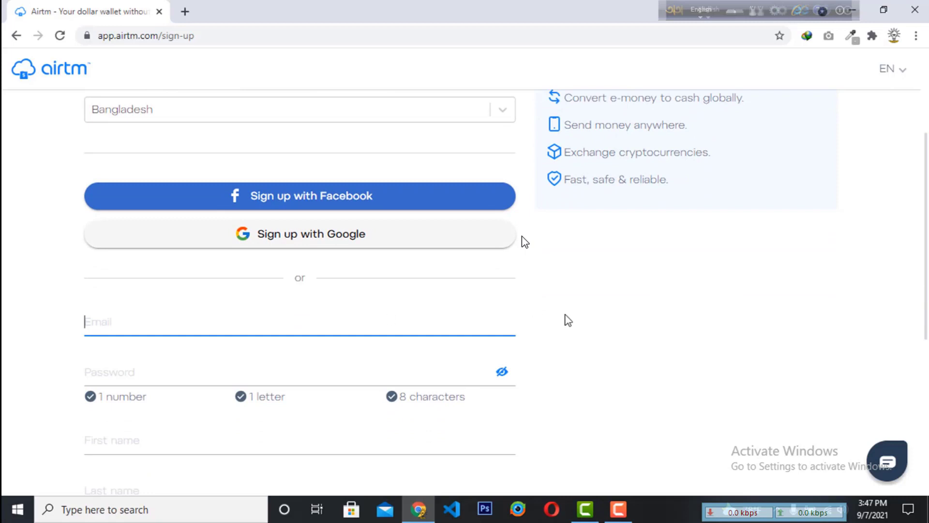
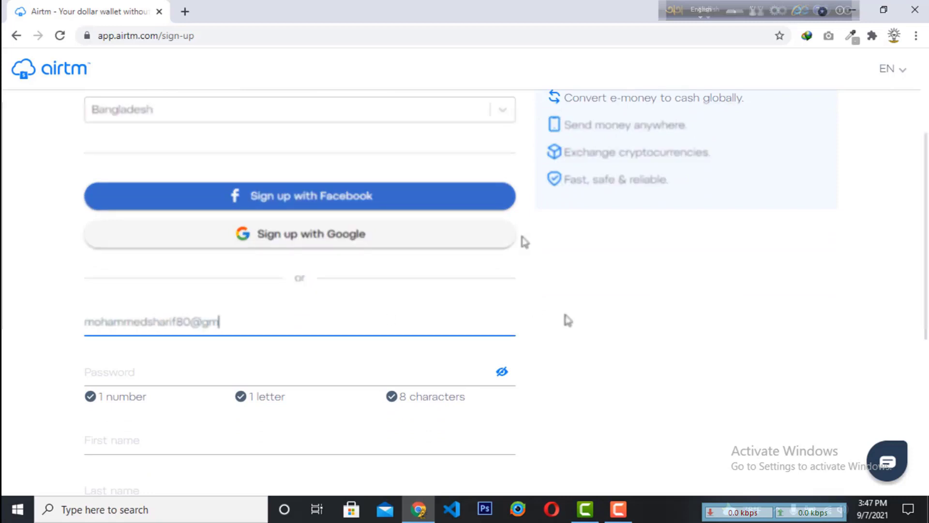
click(192, 322)
key(BackSpace)
key(BackSpace)
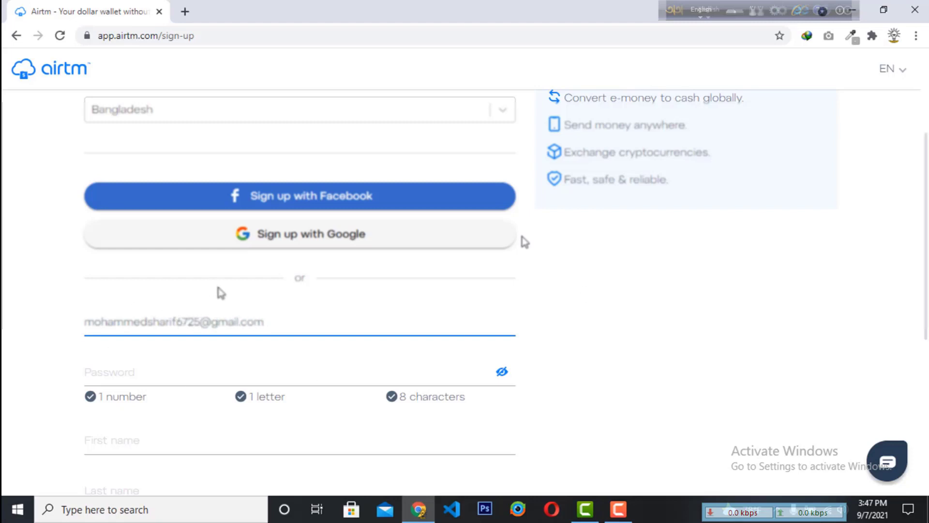
click(193, 369)
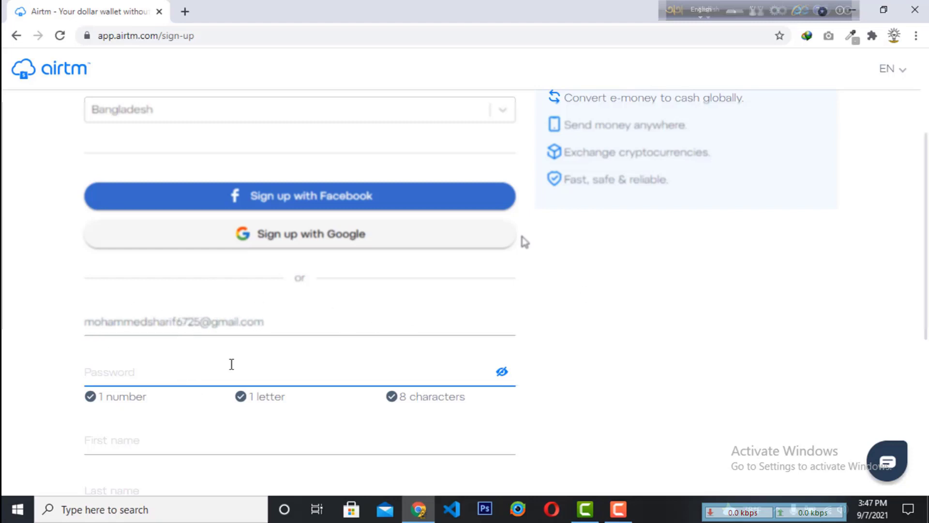
text(m)
click(502, 372)
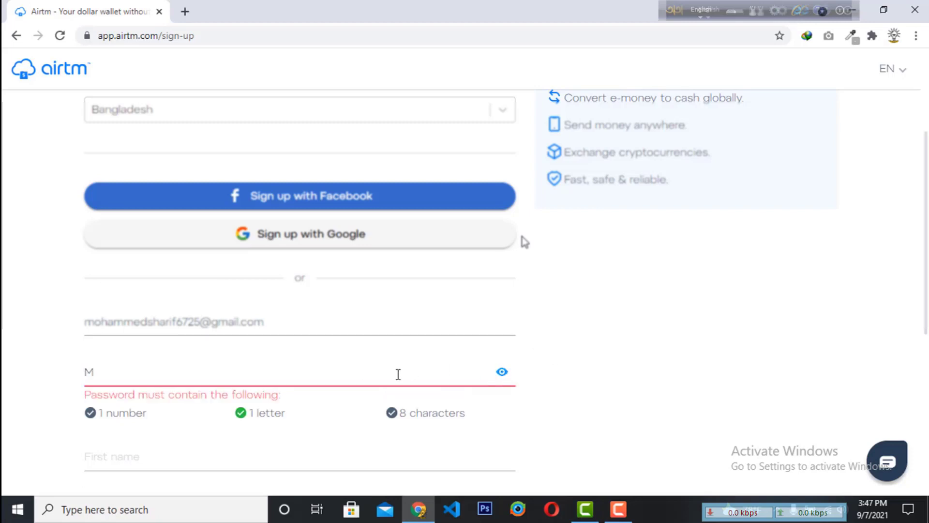
click(502, 372)
text(1******)
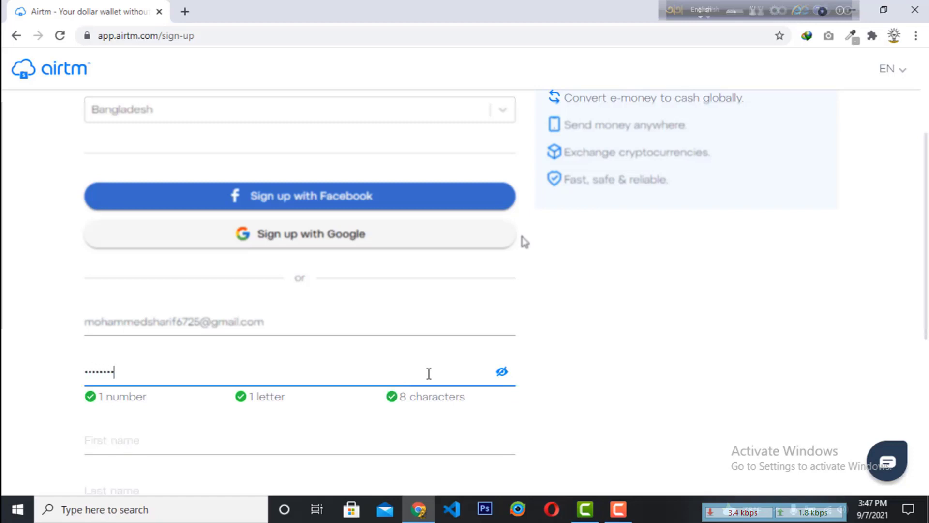
Fill in the holder's first name, last name and second last name, then begin the reCAPTCHA check.
scroll(242, 339, down, 3)
click(239, 329)
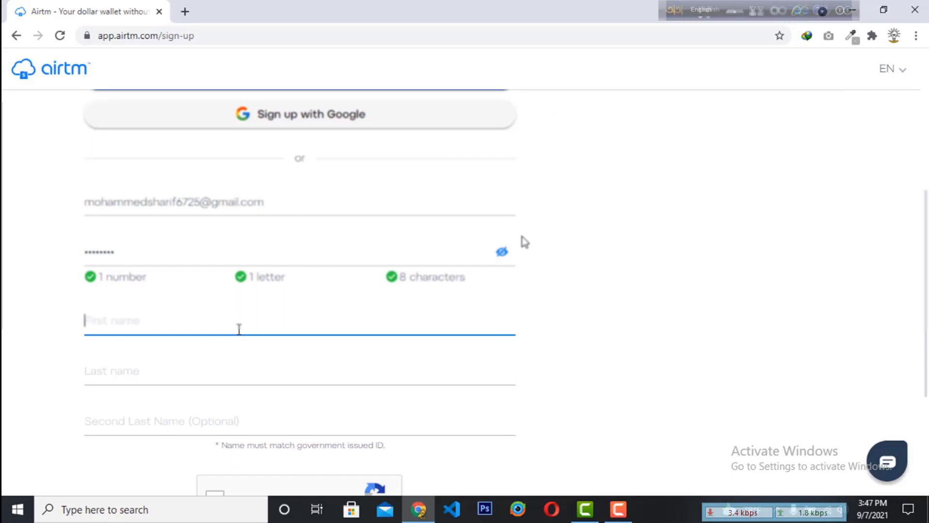
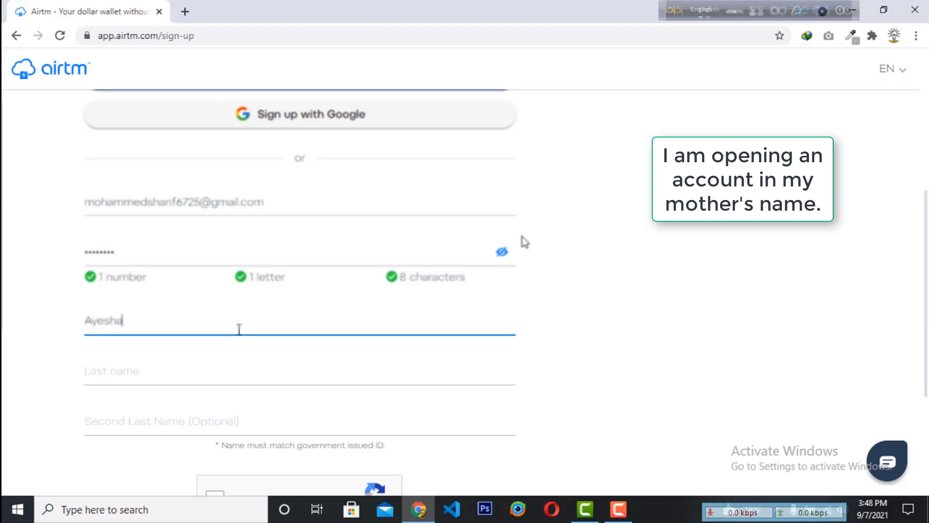
click(160, 370)
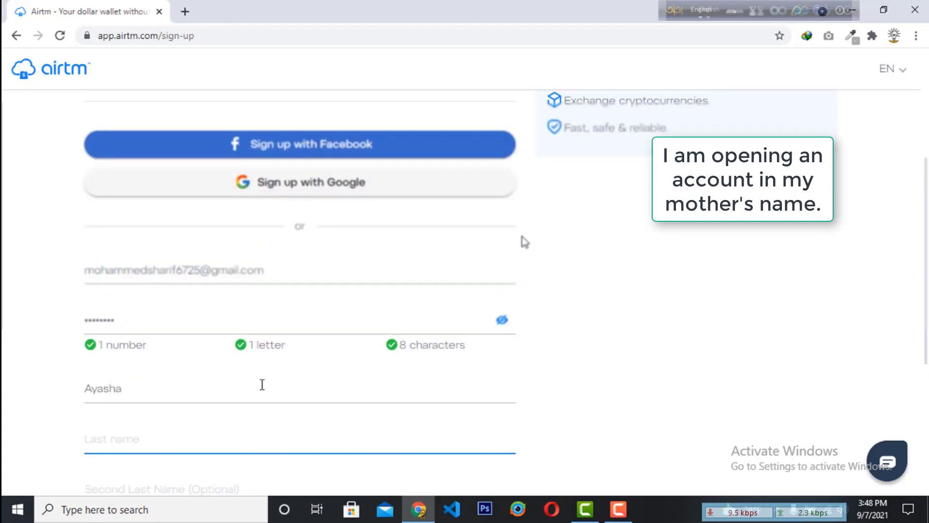
click(170, 487)
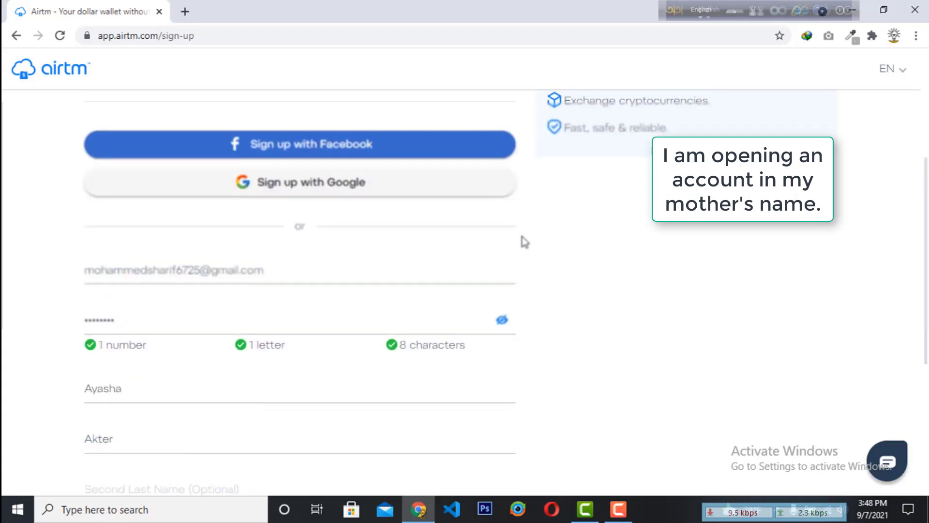
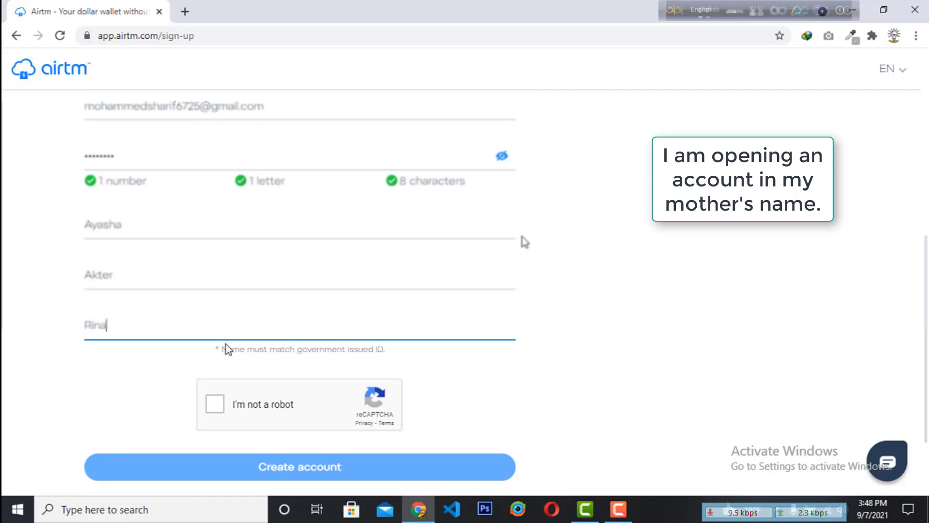
click(220, 404)
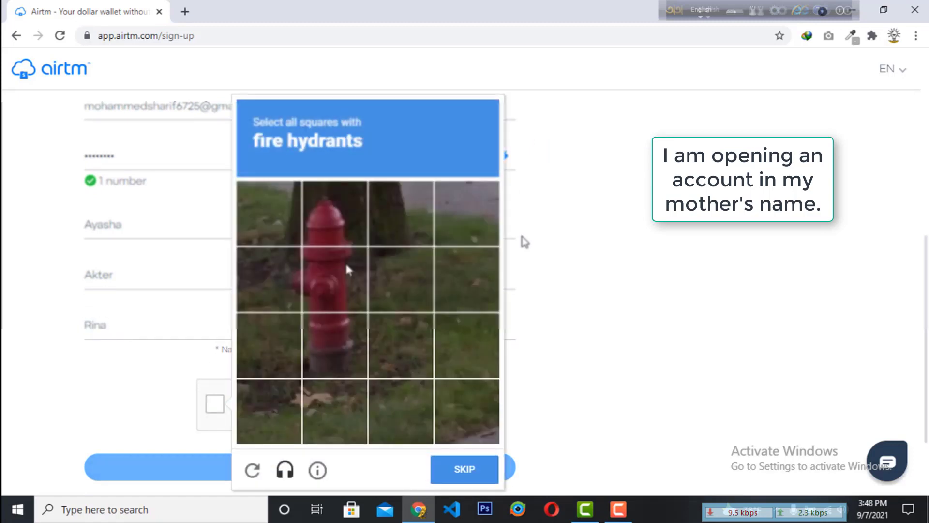
Select the three fire hydrant tiles, verify, and create the Airtm account.
click(335, 224)
click(336, 279)
click(333, 335)
click(467, 470)
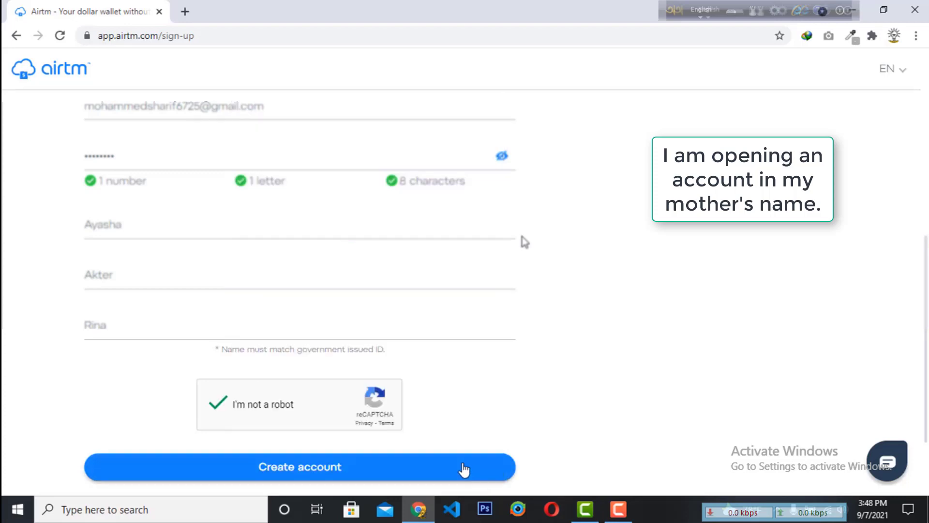
click(314, 468)
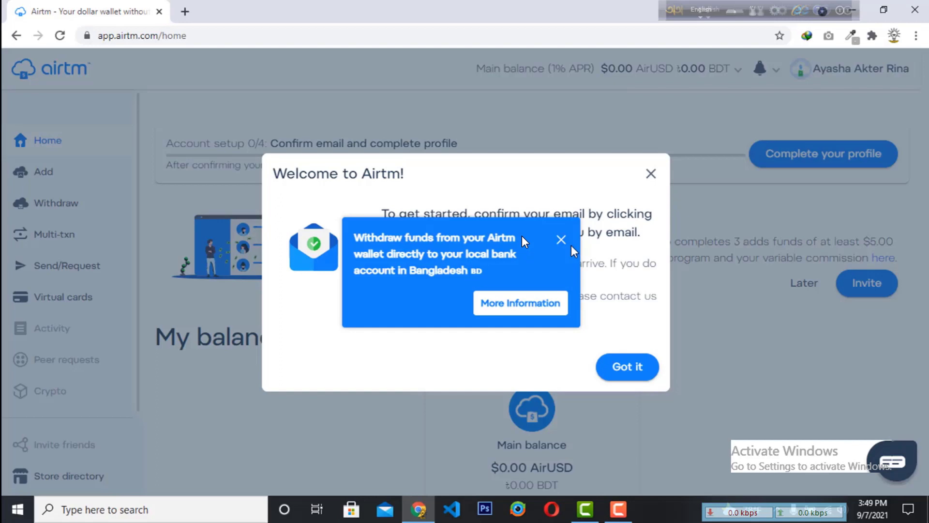
Dismiss the withdrawal tip and welcome message, then open Gmail in a new tab.
click(572, 245)
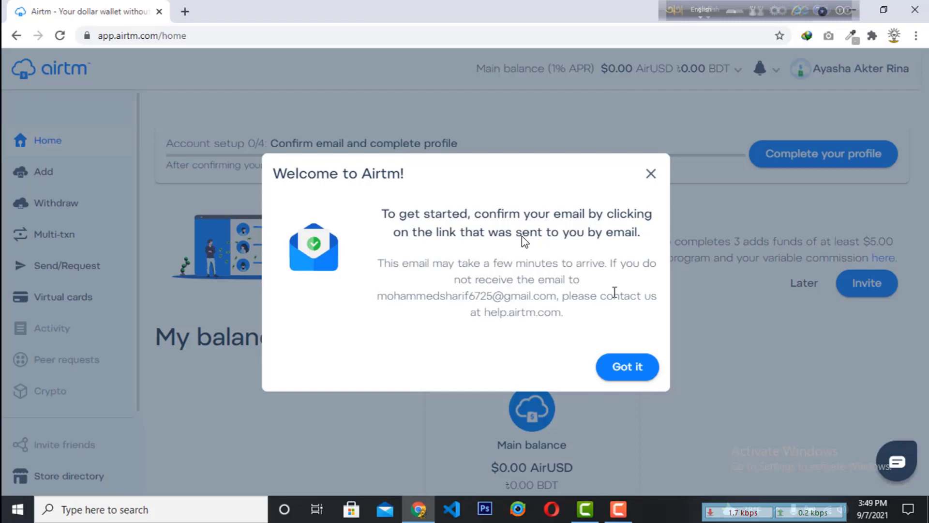
click(629, 368)
click(186, 12)
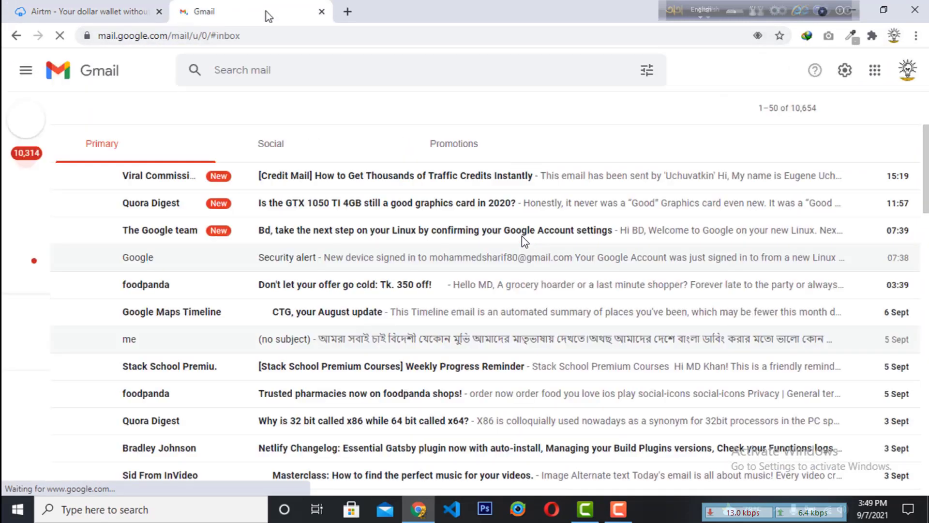
Sign in with the saved second Google account and open Airtm's confirmation e-mail.
click(908, 70)
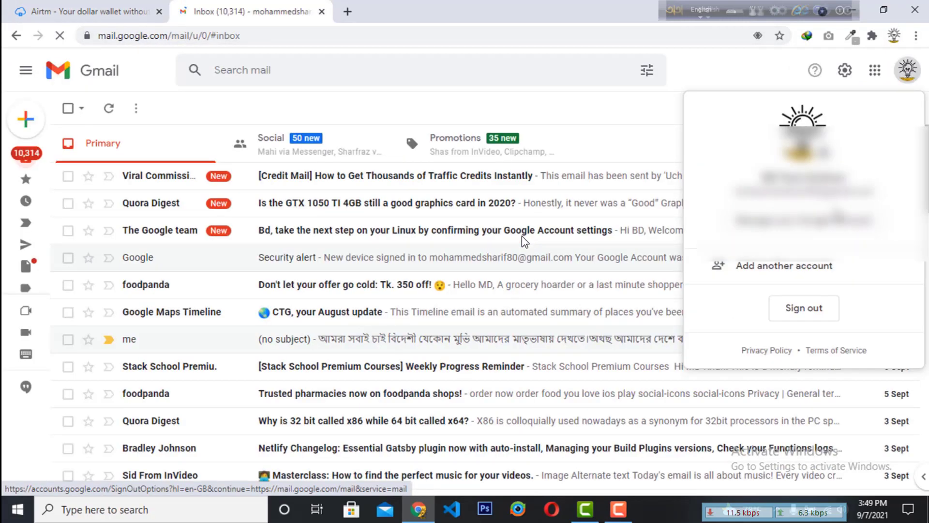
click(790, 266)
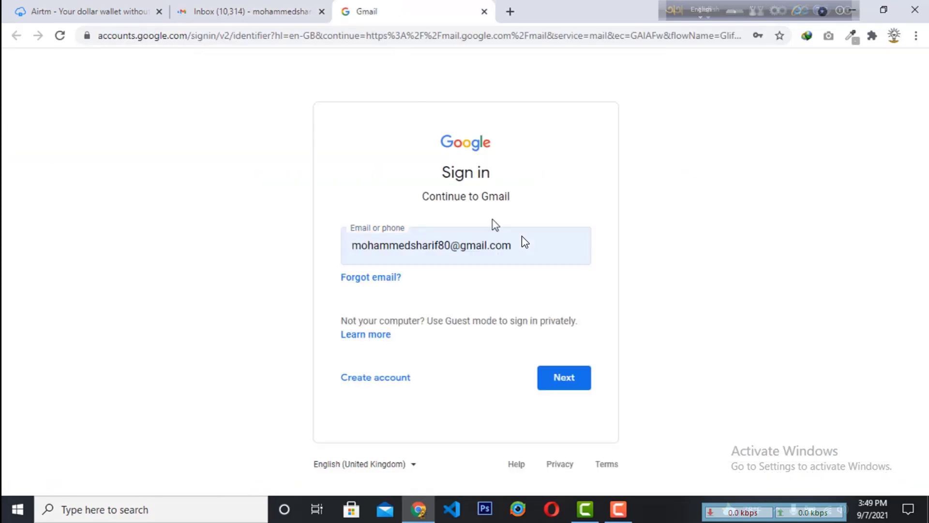
click(525, 242)
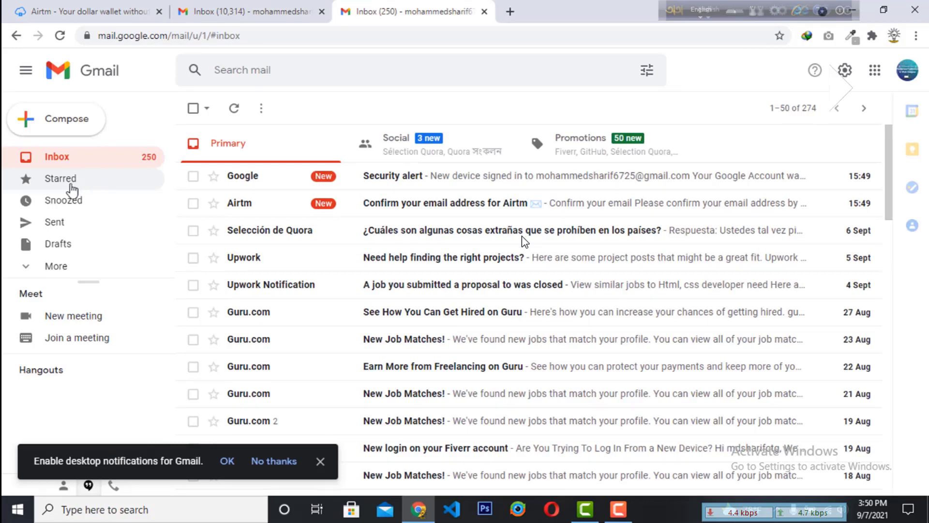
click(56, 266)
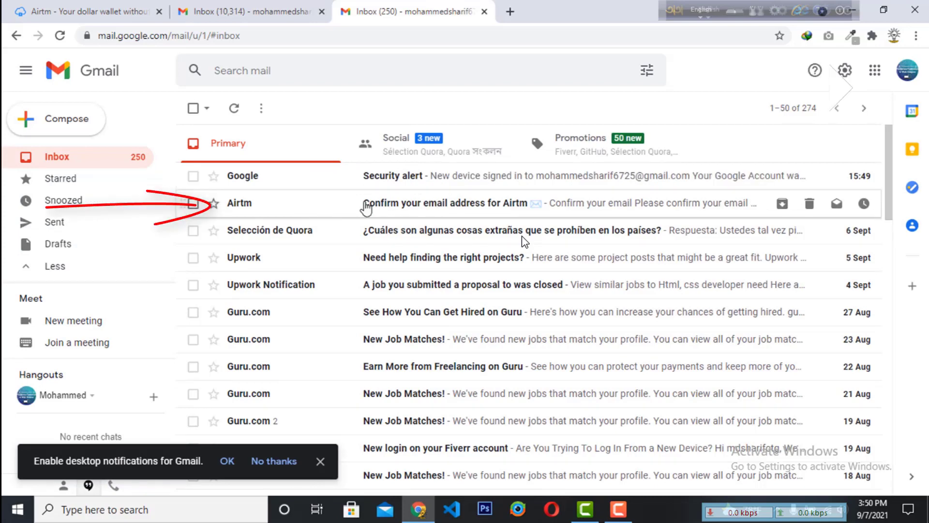
click(431, 203)
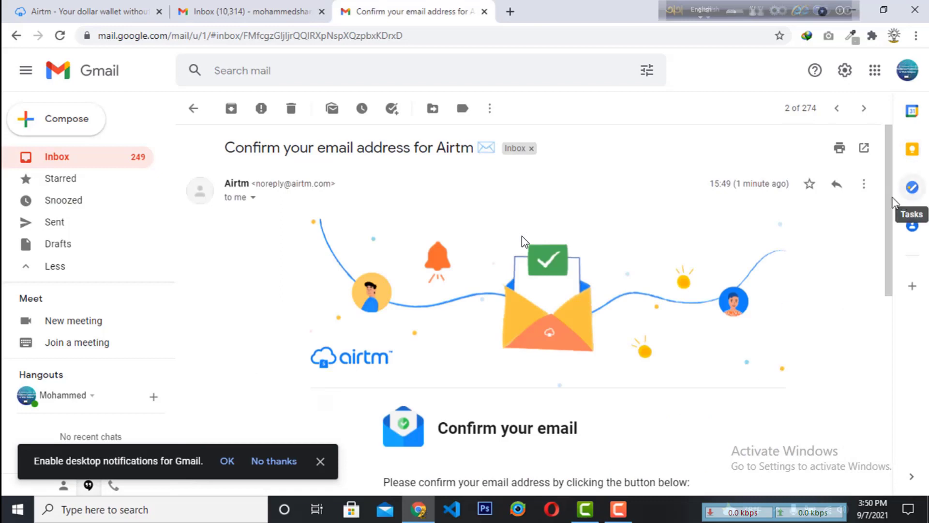
Confirm the Airtm e-mail address using the message's Confirm email button.
scroll(890, 227, down, 4)
click(529, 331)
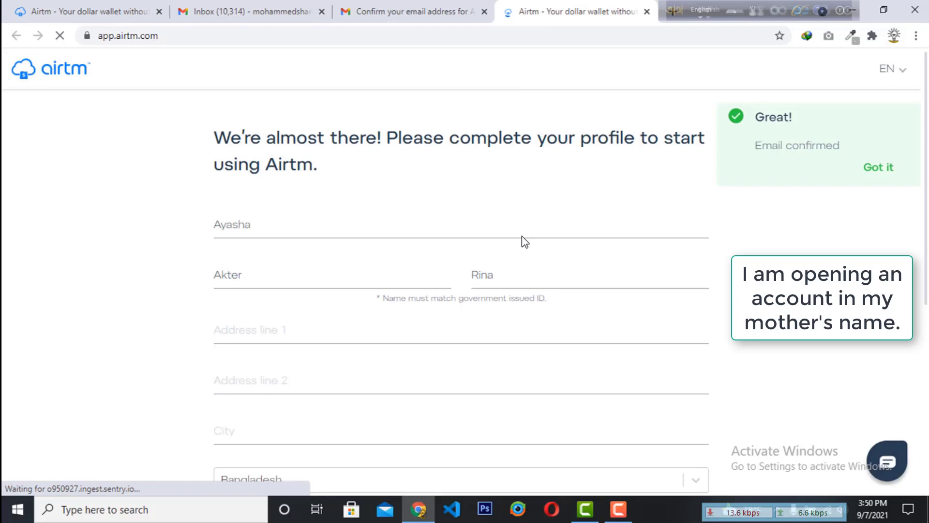
Fill in both home address lines and the city.
scroll(522, 236, down, 3)
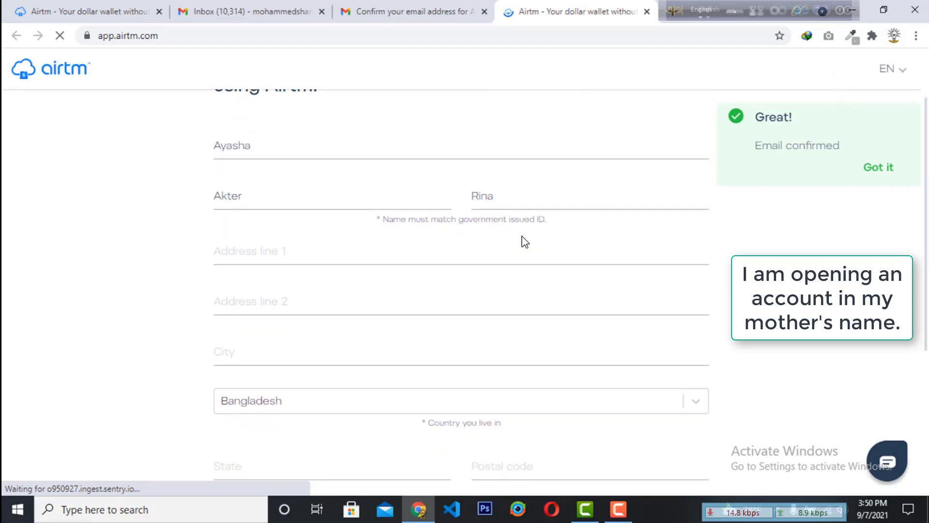
click(625, 211)
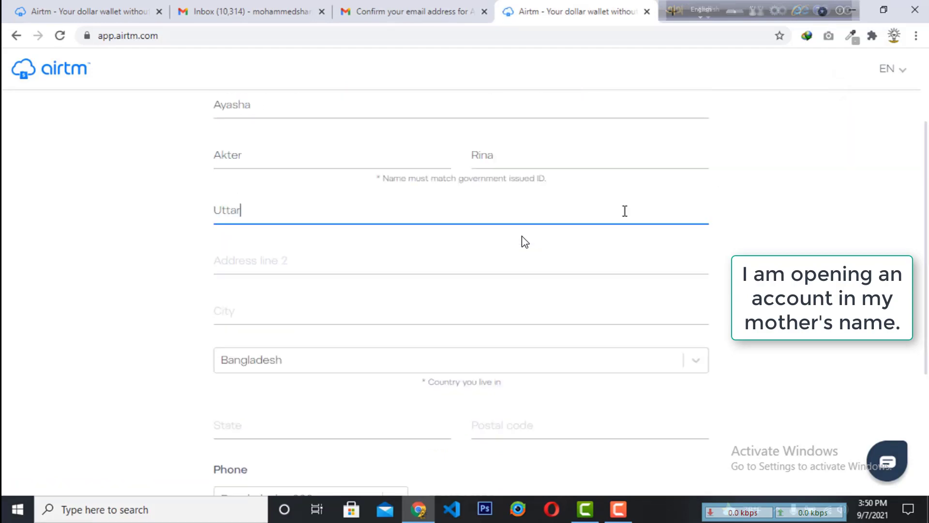
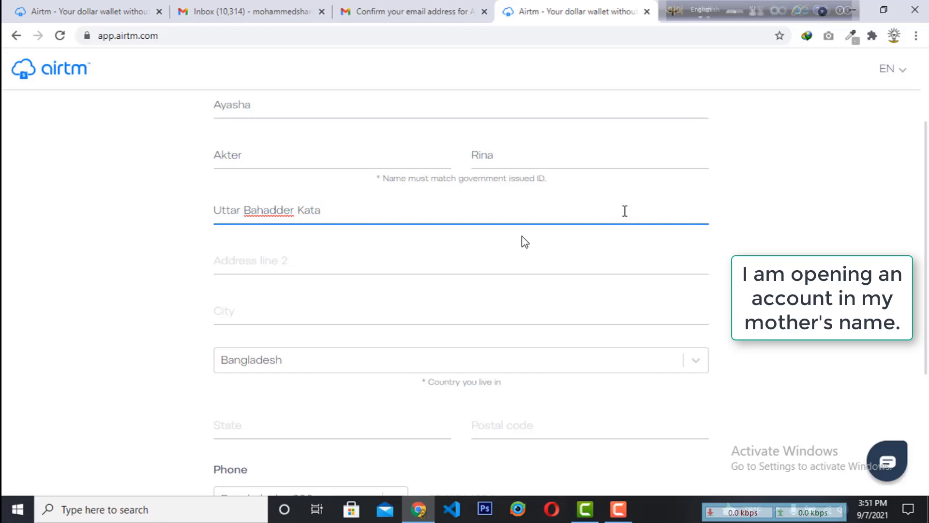
click(403, 262)
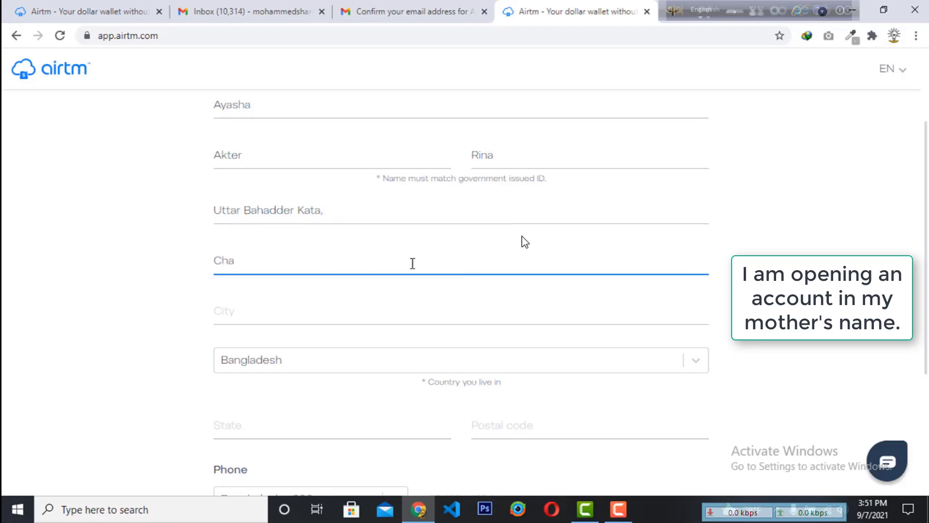
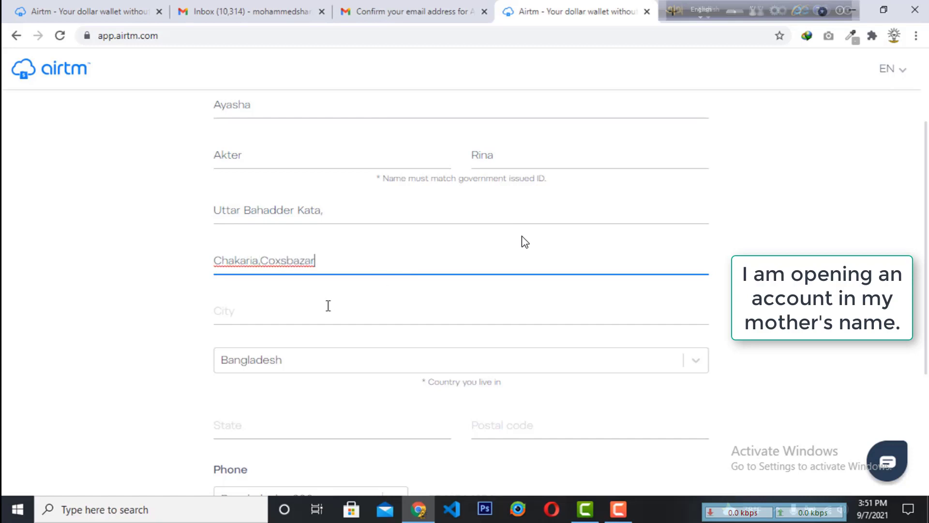
click(327, 305)
text(Chittagong)
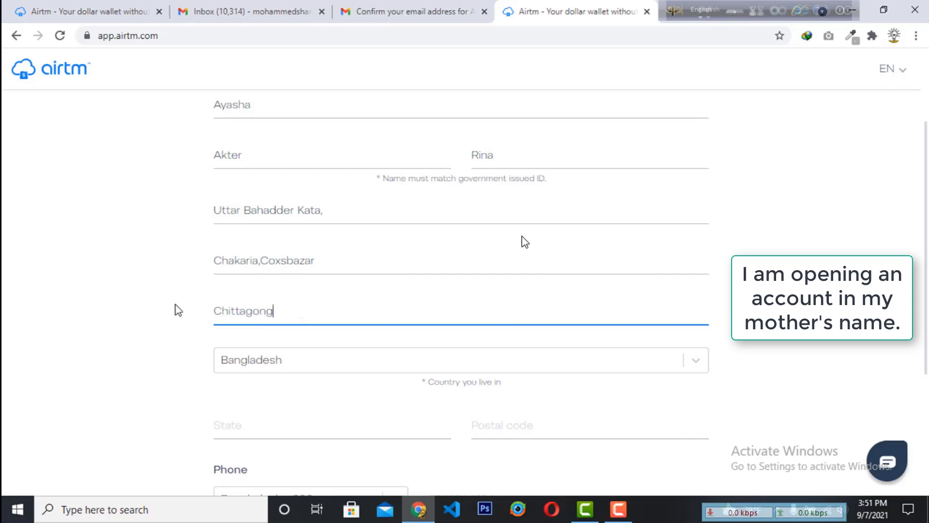
click(143, 274)
Keep Bangladesh selected as the country of residence.
scroll(143, 274, down, 1)
click(691, 300)
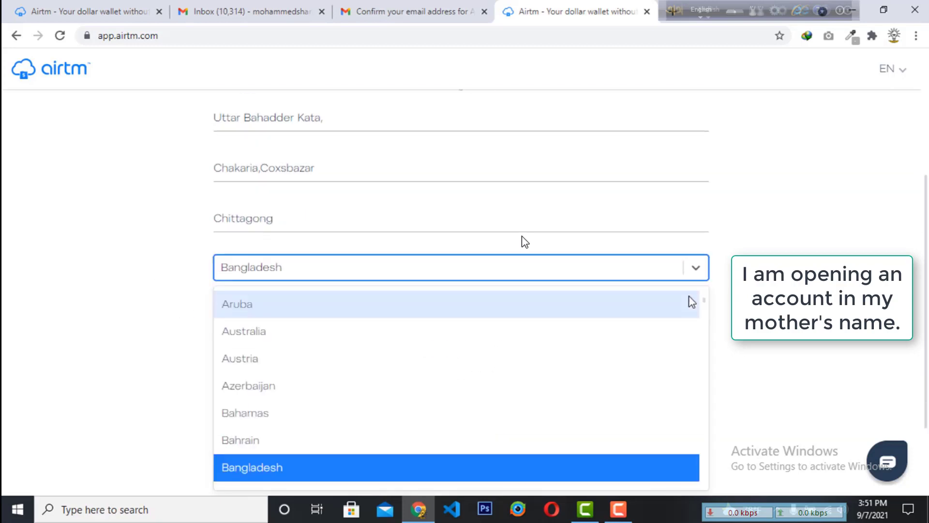
scroll(704, 317, down, 4)
scroll(707, 311, up, 2)
scroll(707, 311, up, 1)
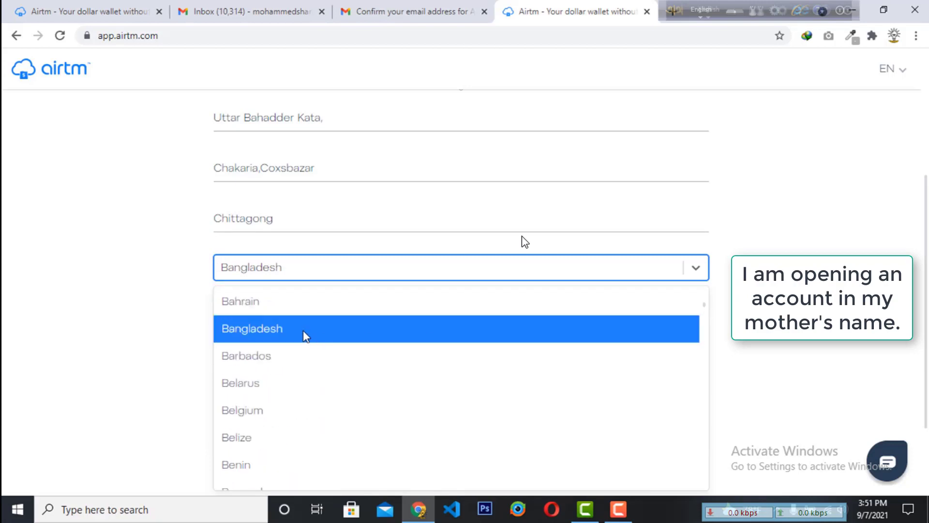
click(307, 337)
scroll(367, 270, down, 2)
click(334, 249)
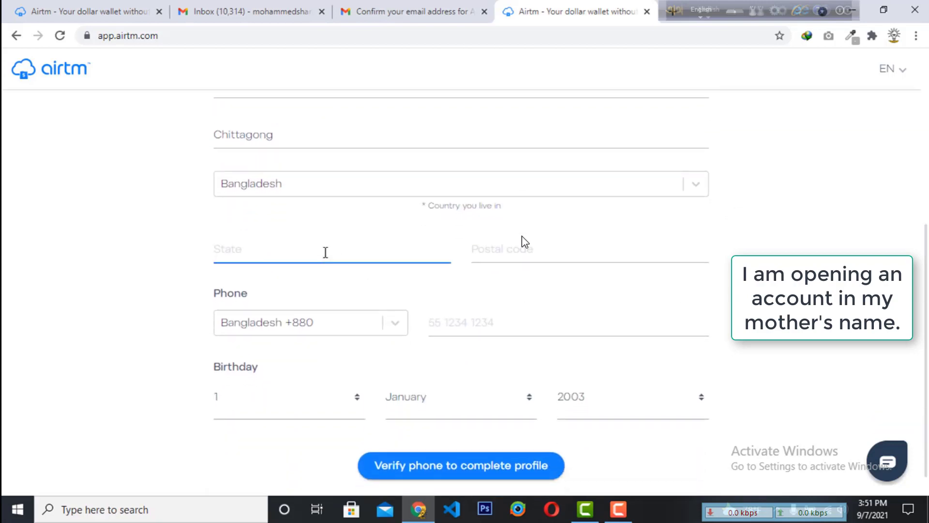
Enter the state and postal code of the address.
click(193, 245)
click(232, 245)
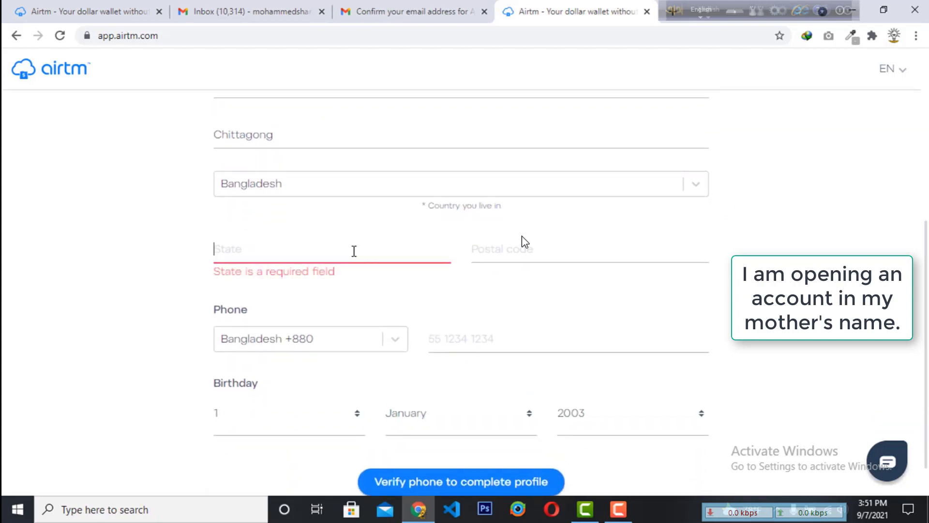
text(Co)
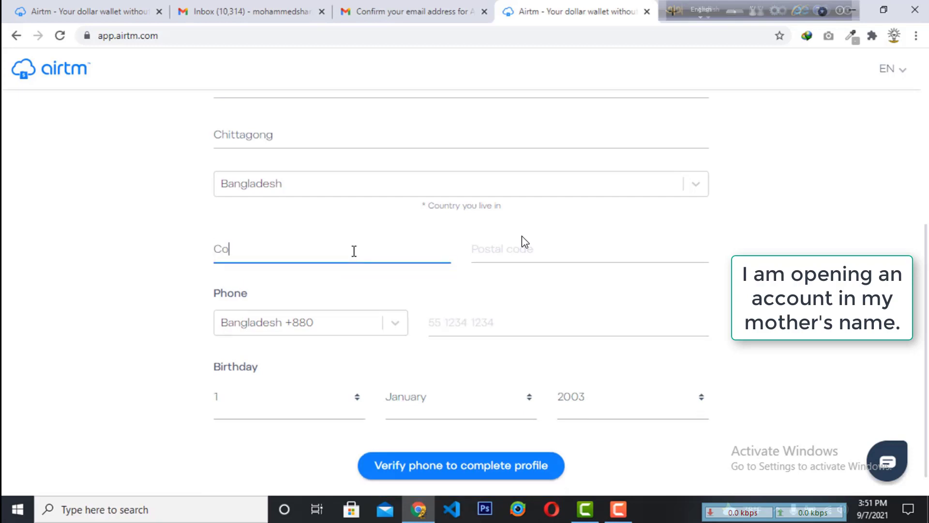
text(xsbazar)
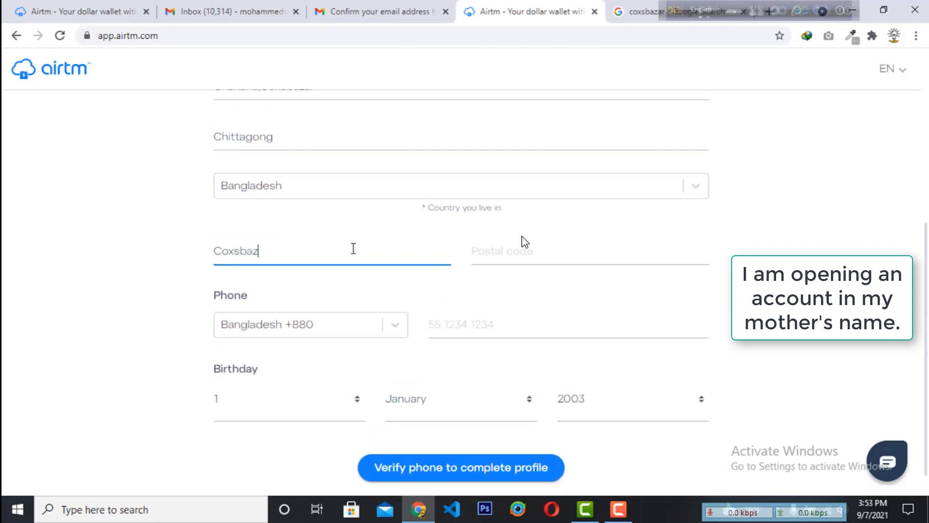
text(ar)
click(569, 247)
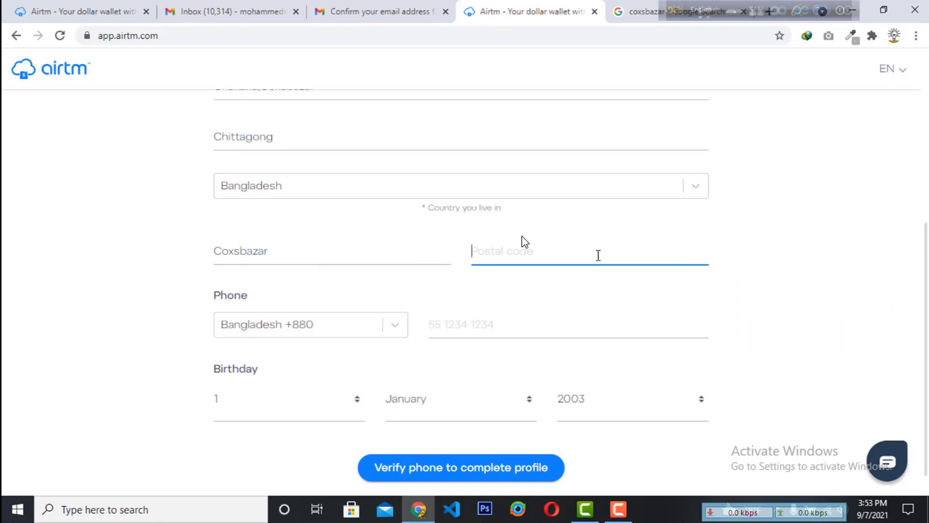
text(4741)
Enter the phone number, set the birthday to 10 January 1980, and request phone verification.
click(514, 324)
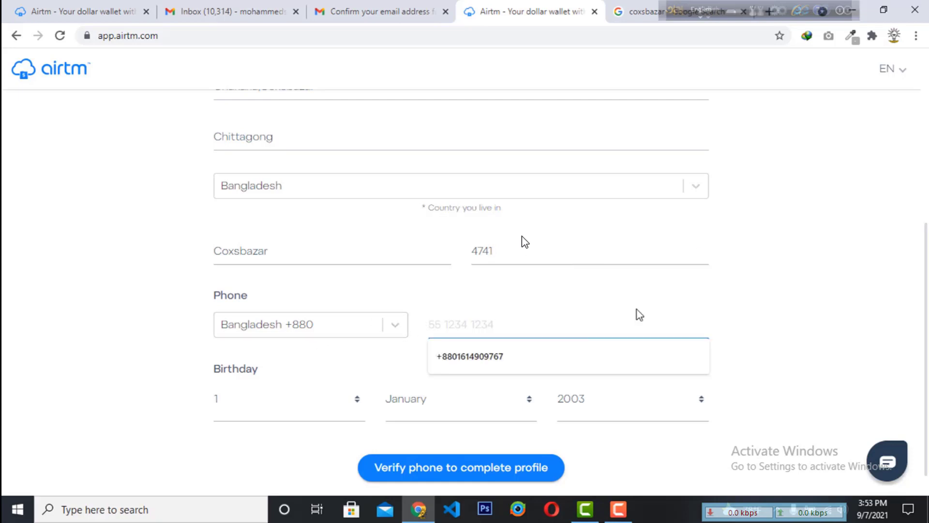
scroll(523, 308, down, 1)
click(523, 308)
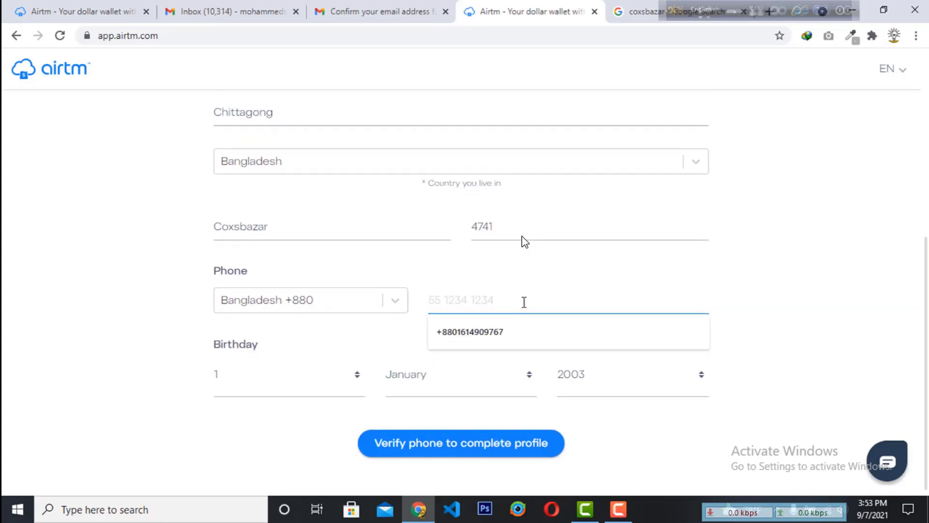
scroll(524, 303, down, 1)
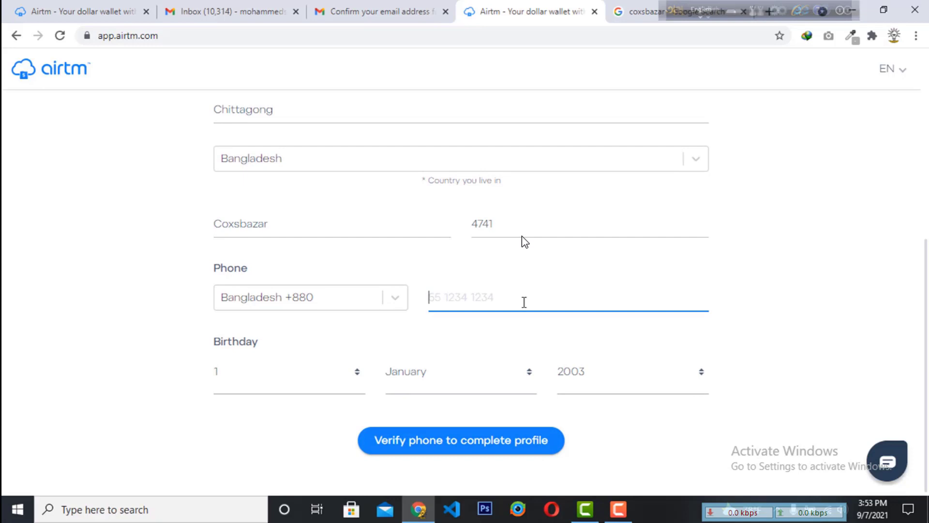
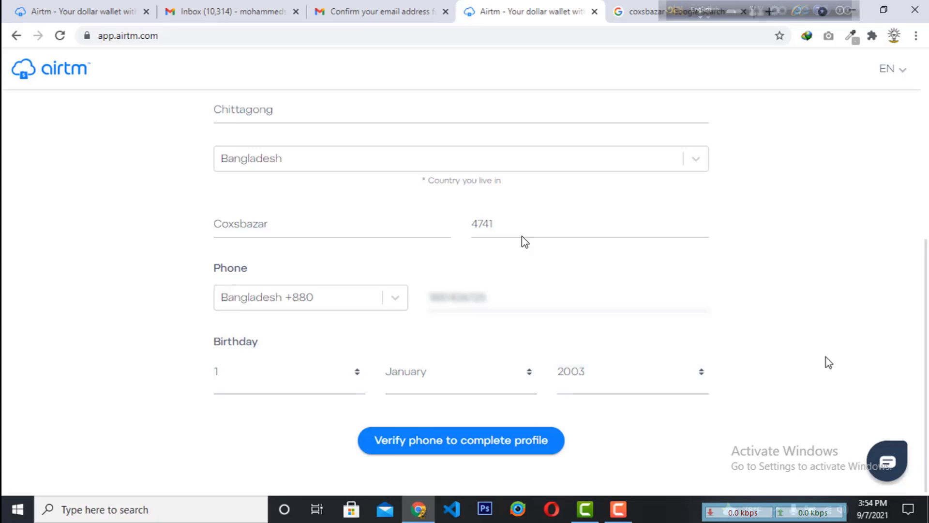
text(1980)
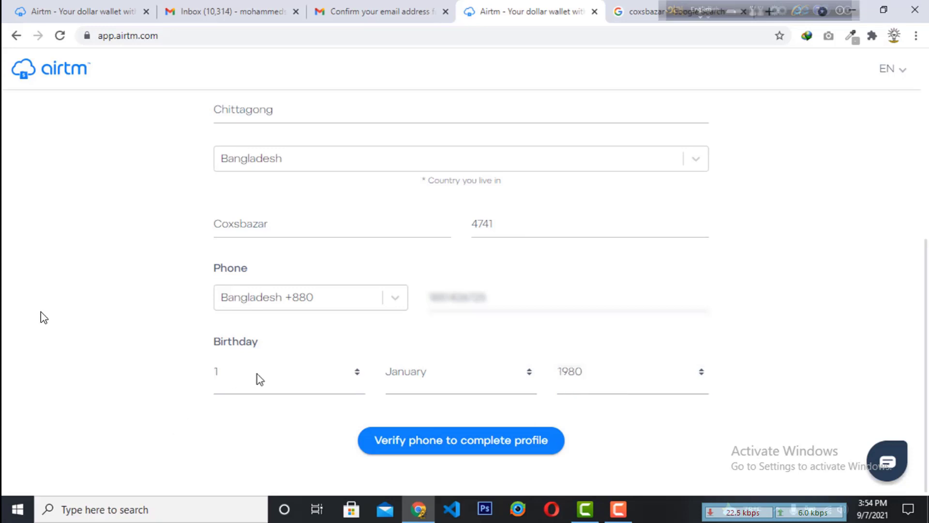
click(357, 372)
text(10)
key(Tab)
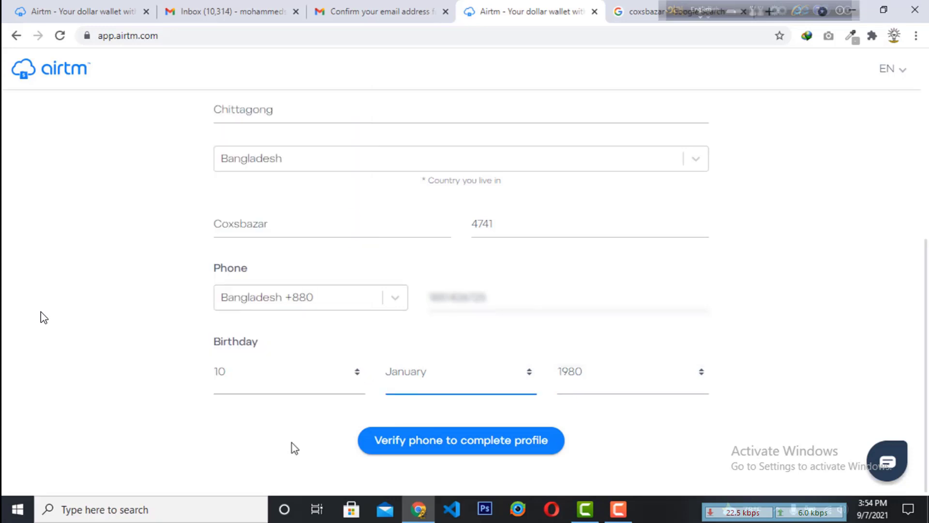
click(467, 442)
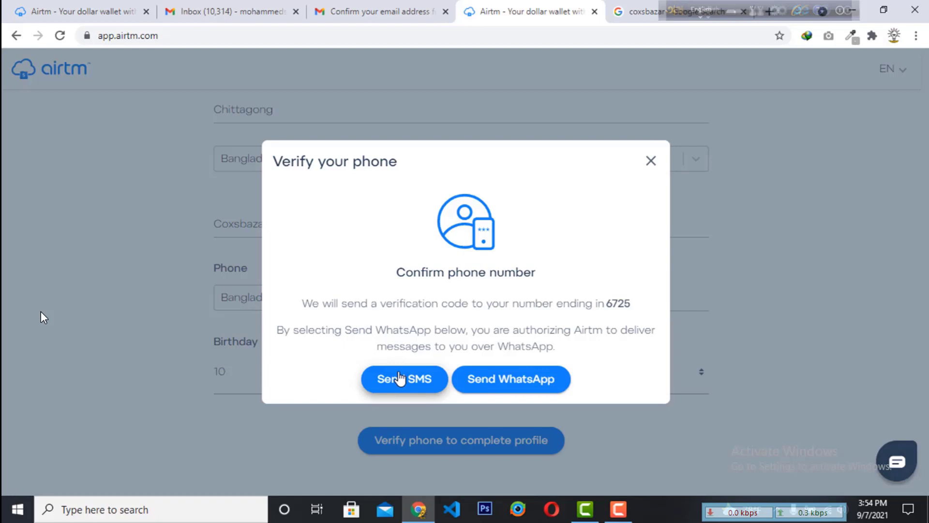
Have the code sent by SMS and submit the received 6-digit verification code.
click(401, 382)
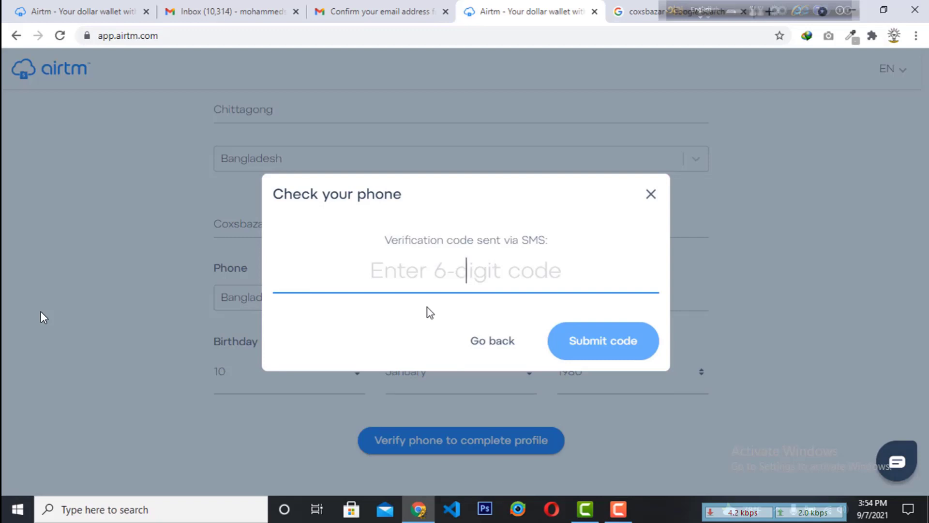
key(Return)
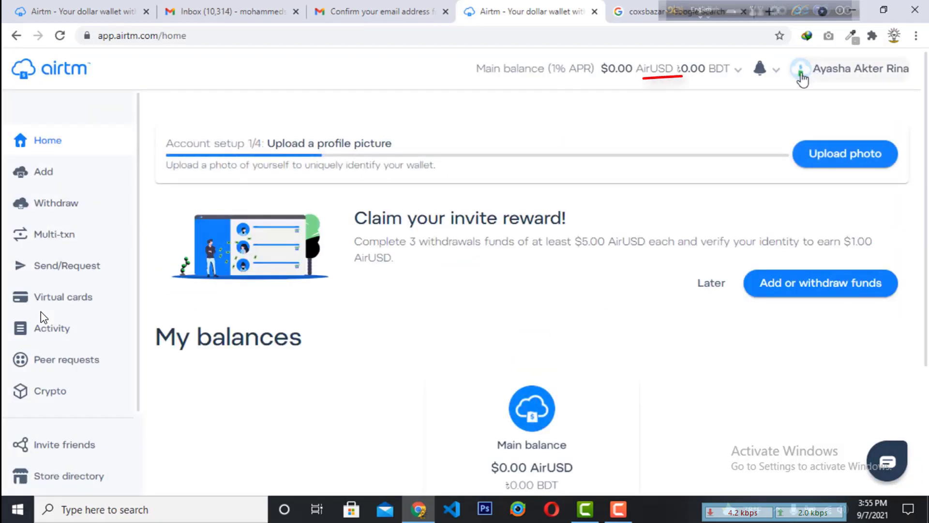
Open Settings > Profile, cancel the profile picture selection, and scroll through the settings.
click(802, 77)
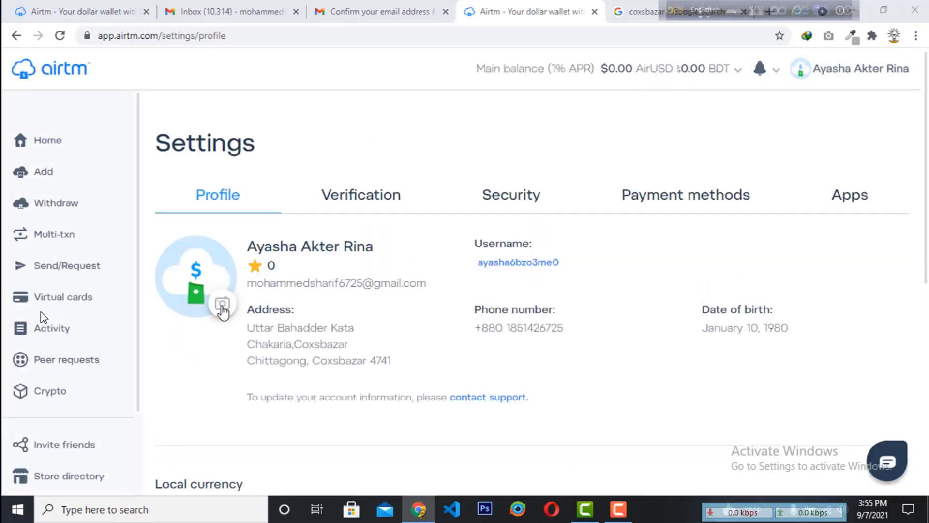
click(223, 309)
click(166, 353)
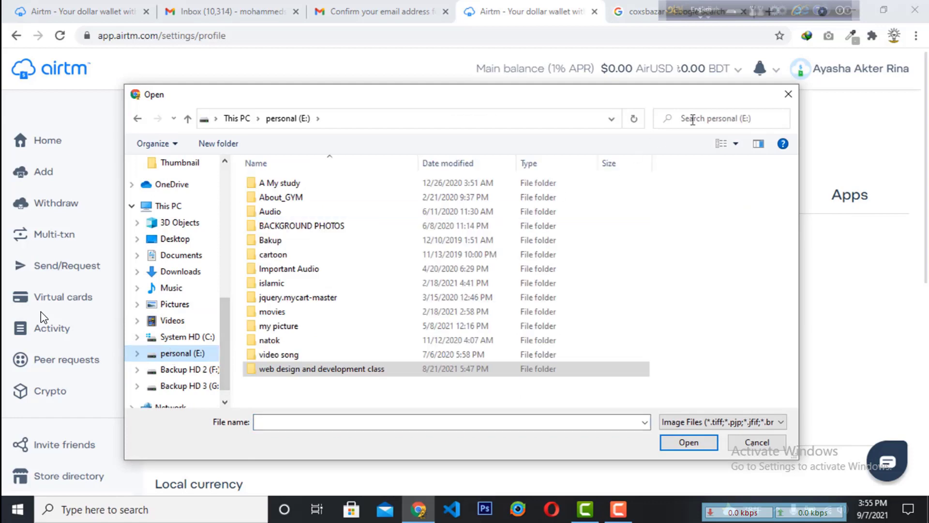
click(789, 94)
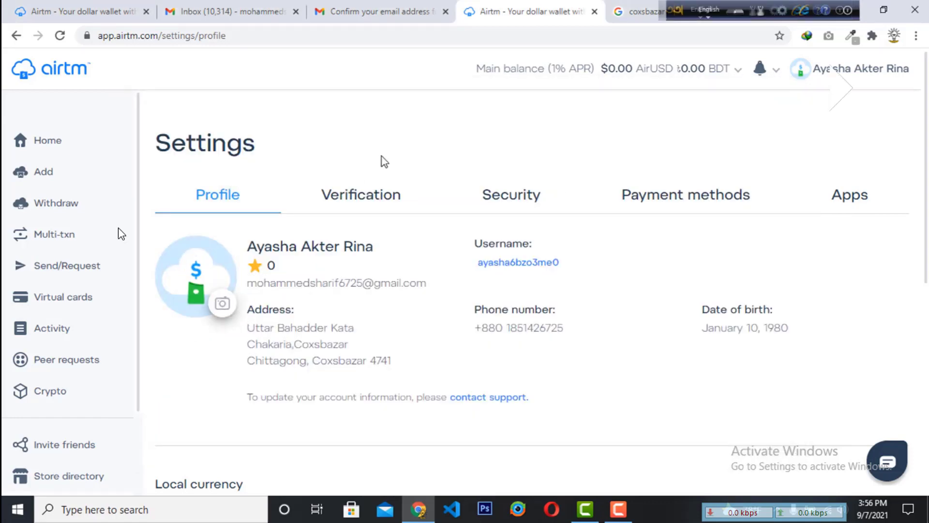
scroll(121, 233, down, 8)
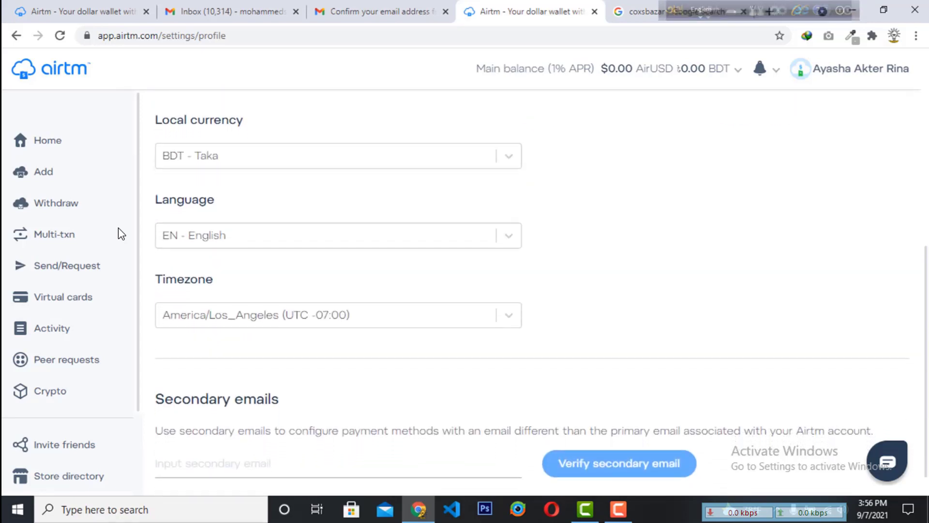
Show the Verification settings page reporting the wallet as not verified.
scroll(121, 234, up, 10)
click(367, 196)
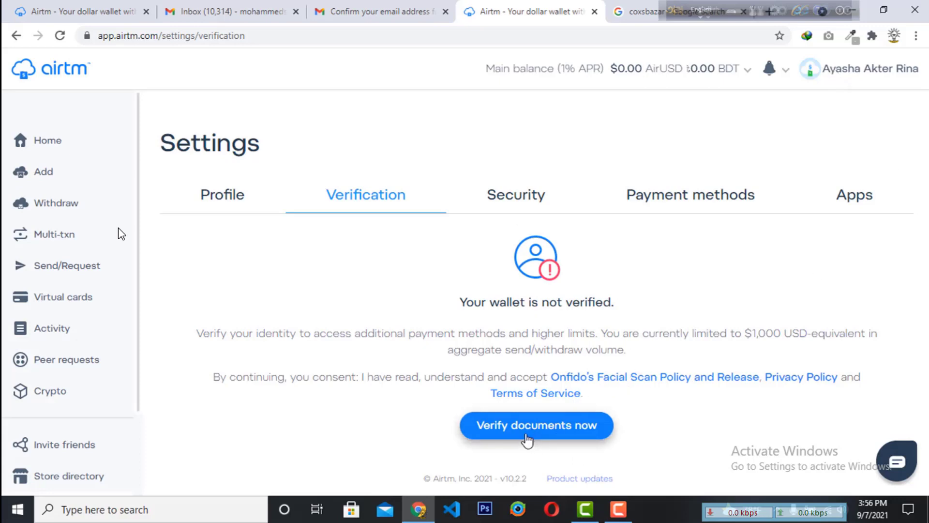
Begin document verification and select a card as the identity document.
click(527, 436)
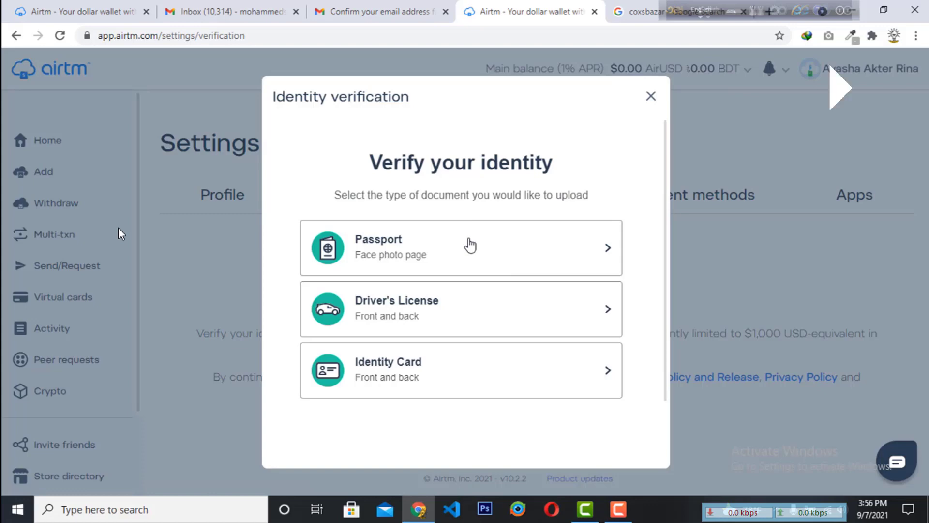
click(468, 317)
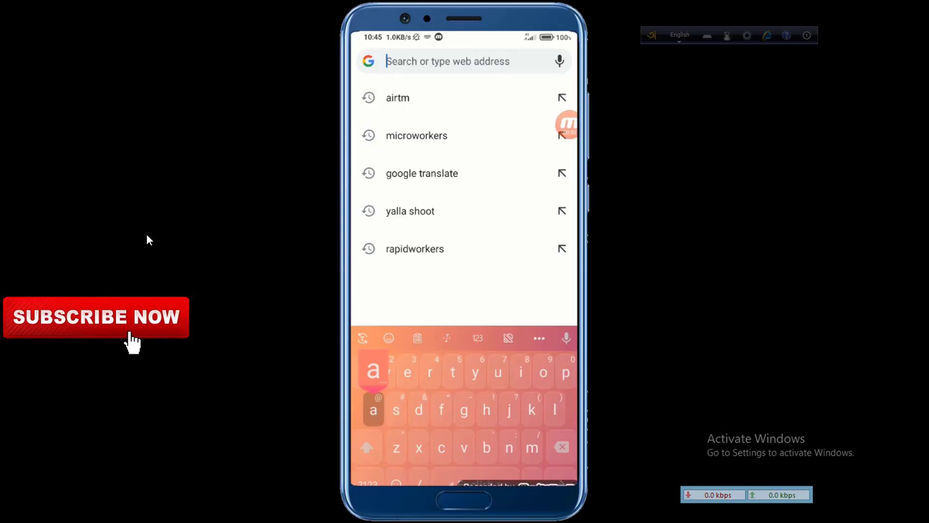
Load app.airtm.com in the phone's Chrome browser.
text(app.airtm.com)
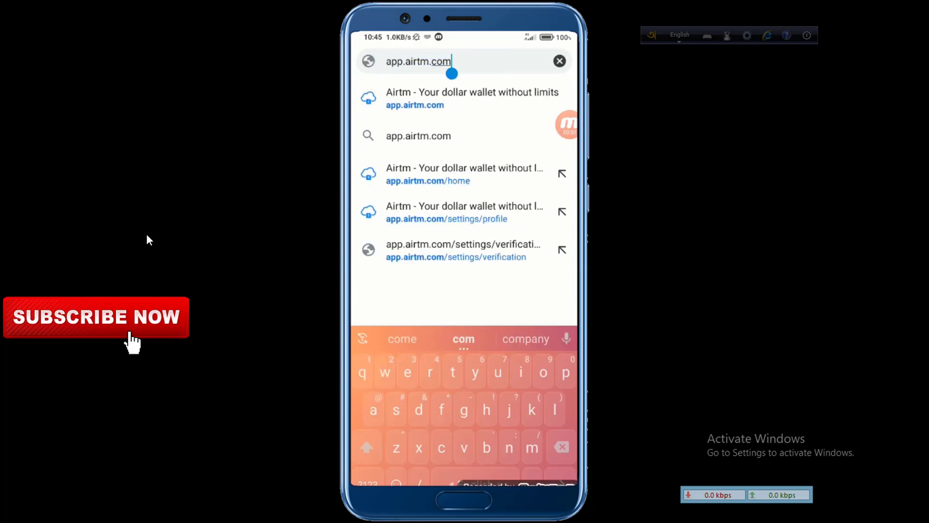
key(Return)
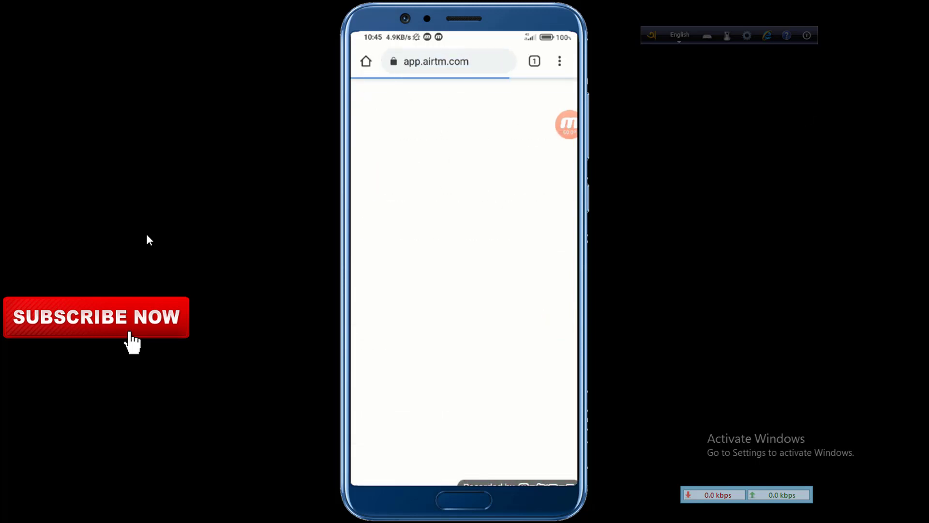